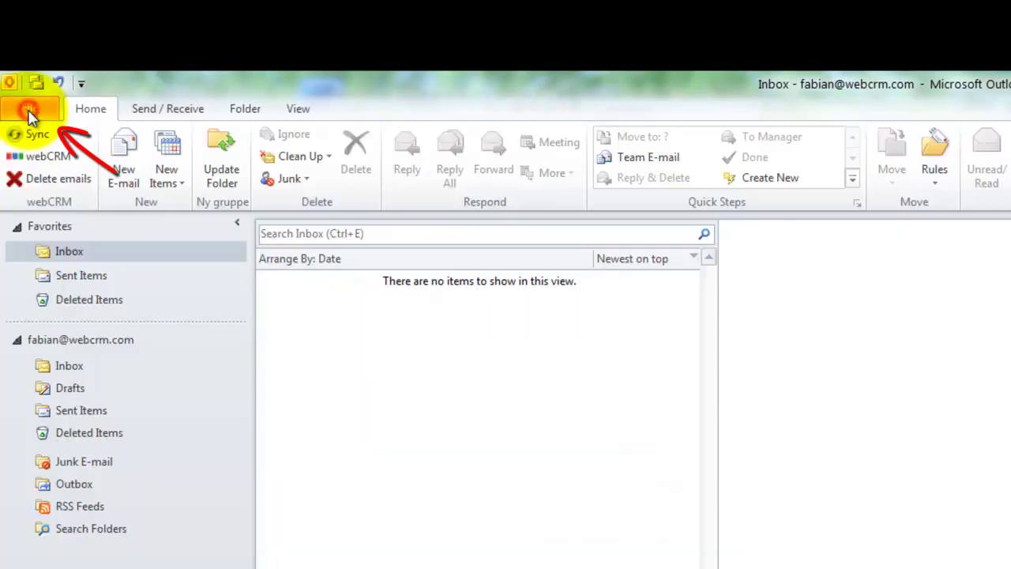
Open the webCRM add-in's Add-in Options from File > Options > Add-Ins
click(23, 112)
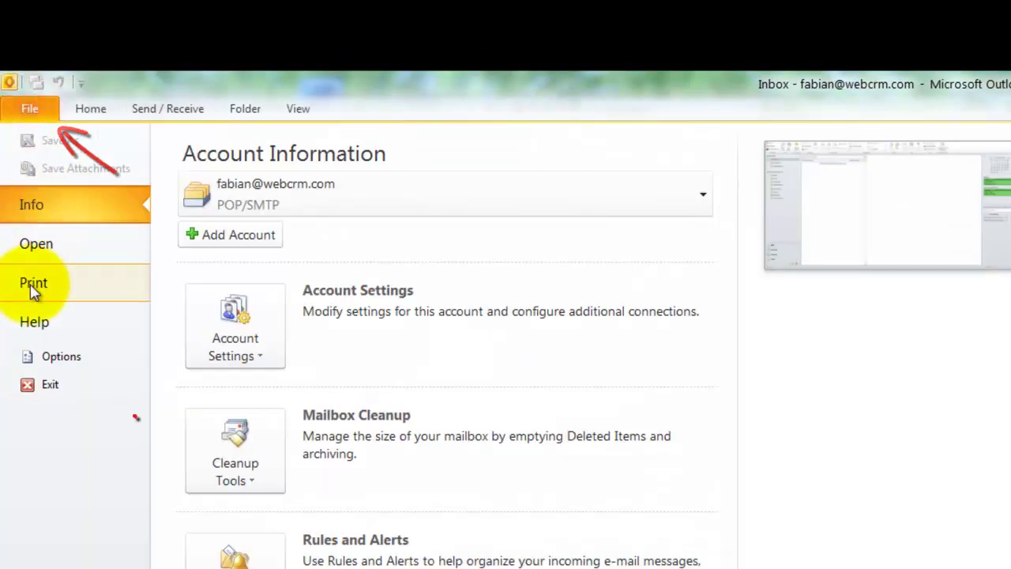
click(37, 358)
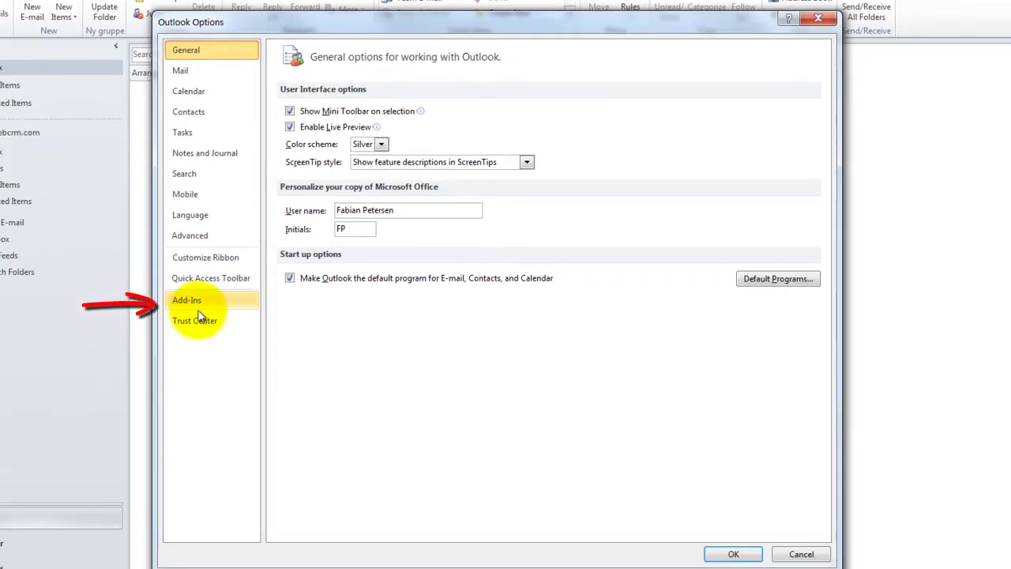
click(189, 301)
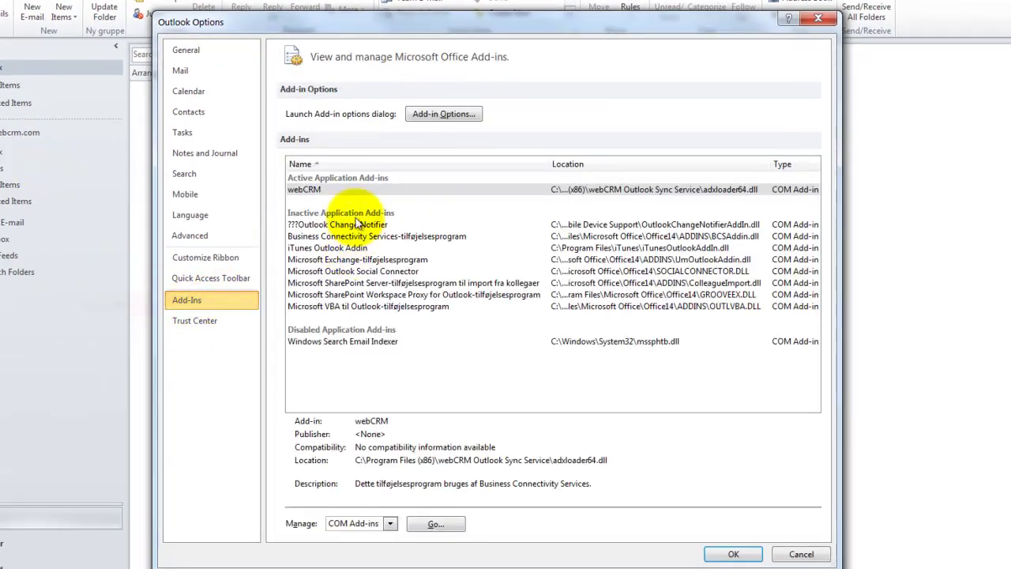
click(325, 189)
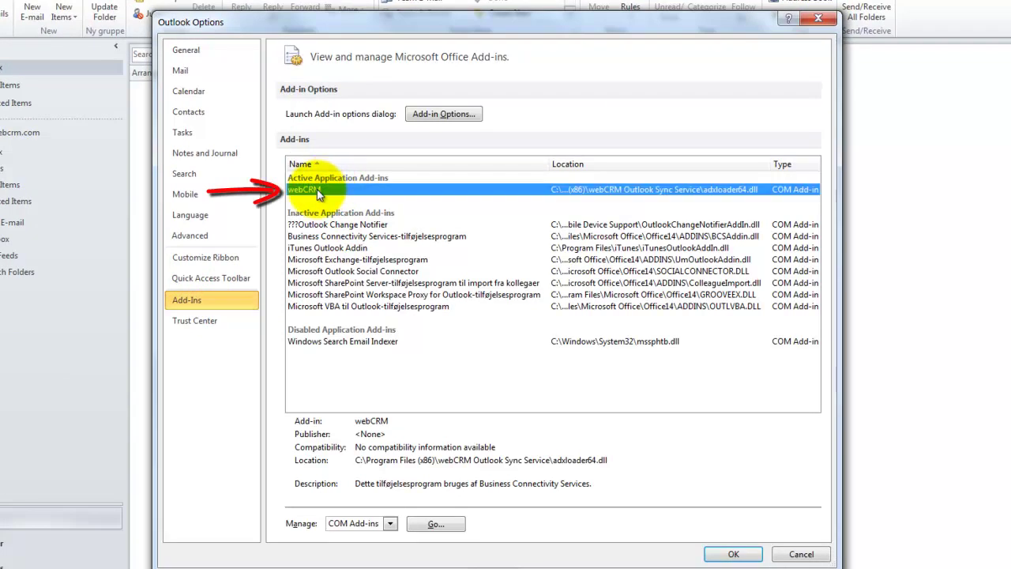
click(450, 116)
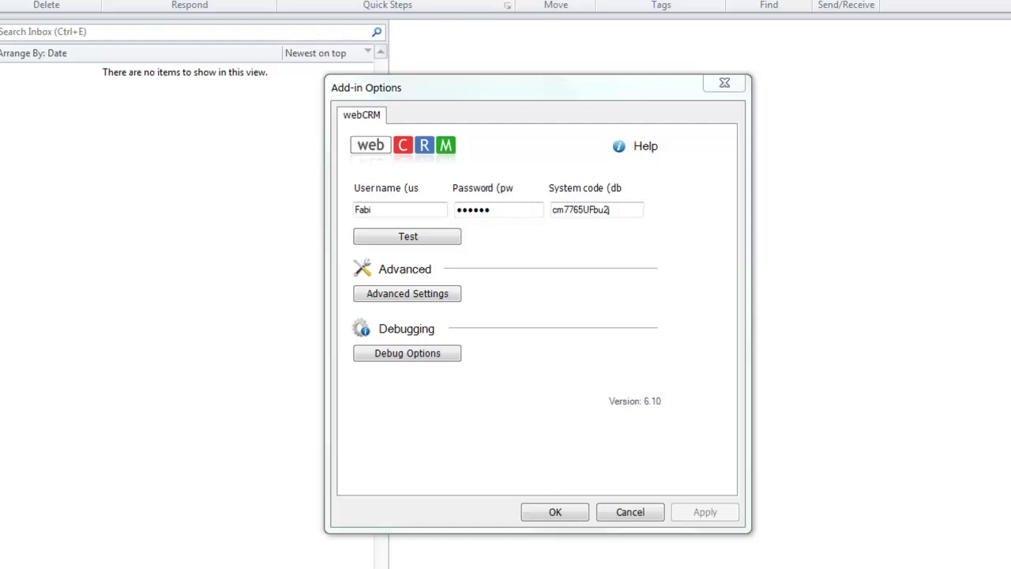
Test the webCRM login until it reports Success, and keep 'Synch when opening Outlook' under Advanced Settings
click(421, 235)
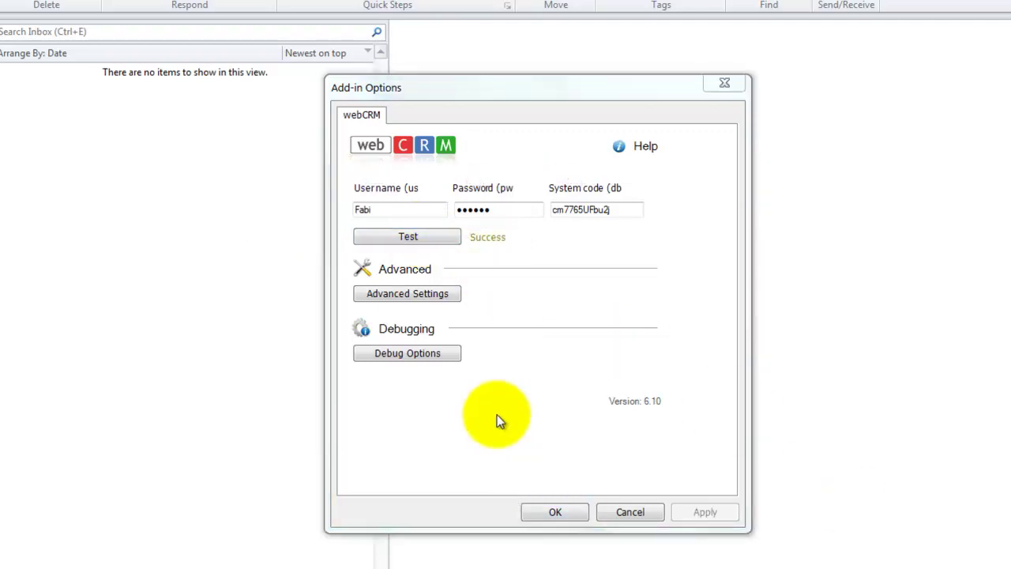
click(434, 293)
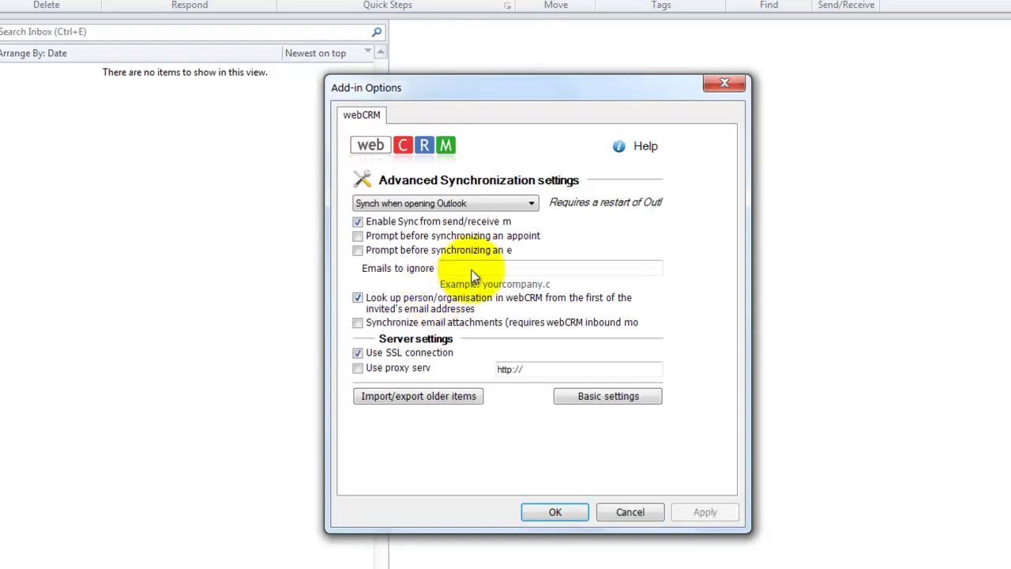
click(533, 204)
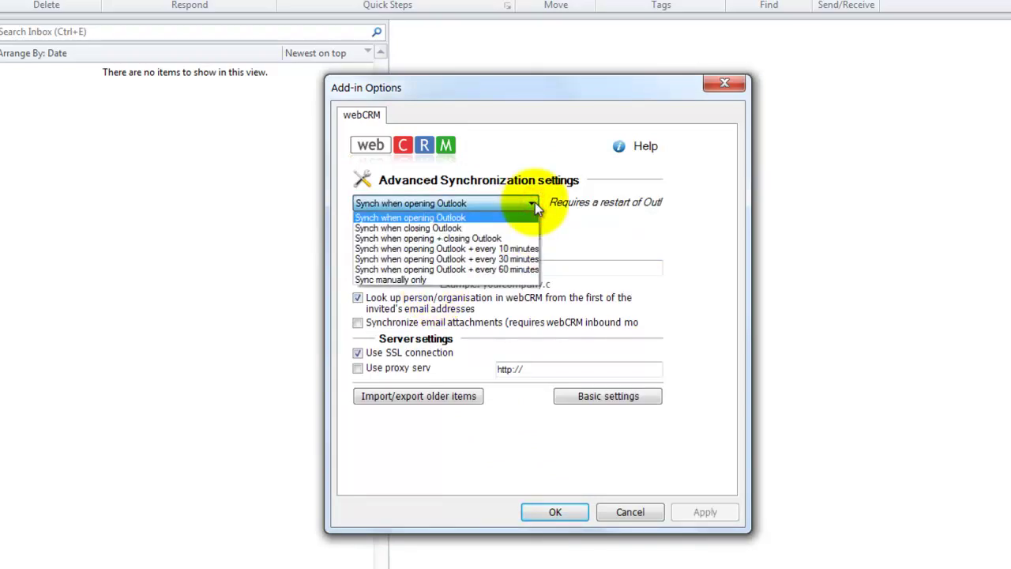
click(535, 207)
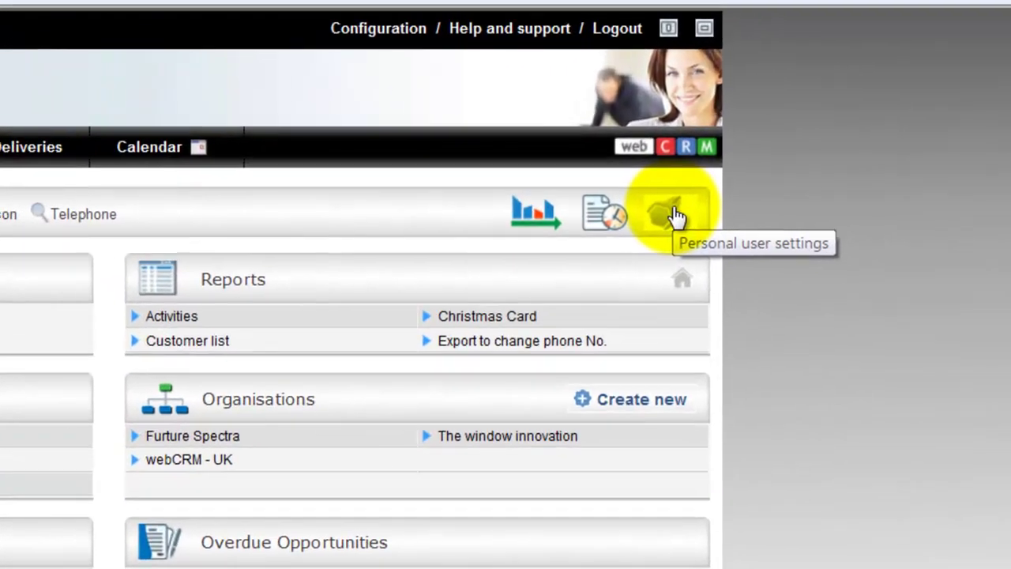
Download the Outlook plugin documentation from webCRM's personal user settings
click(706, 187)
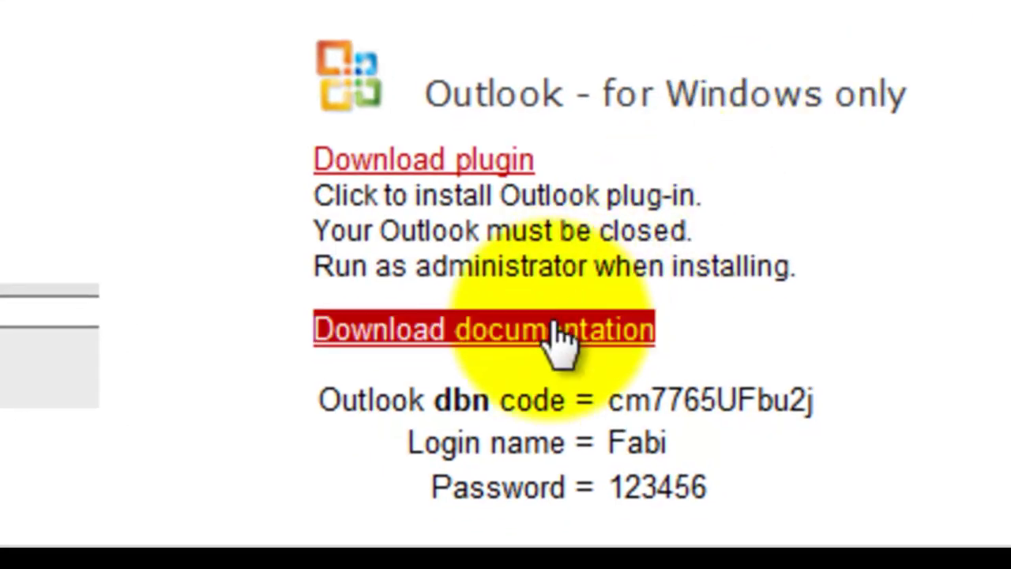
click(558, 336)
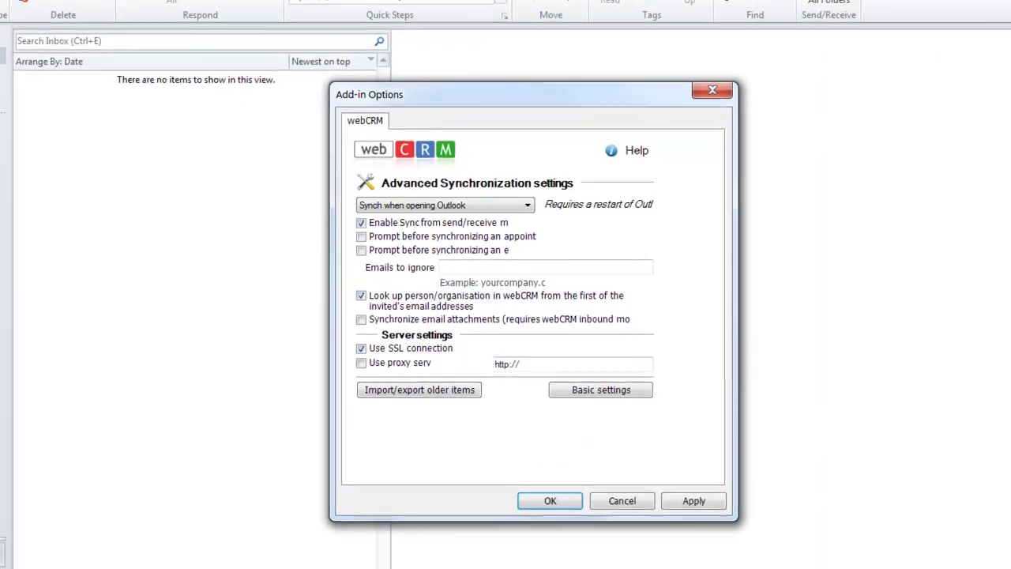
Apply the add-in sync settings and save the new Furture Spectra meeting in webCRM
click(687, 506)
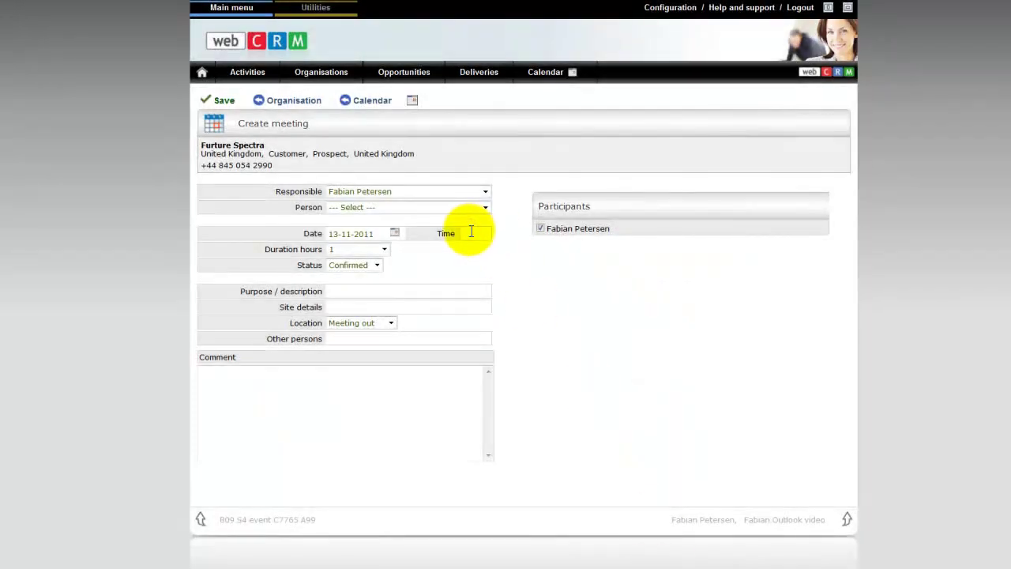
click(219, 102)
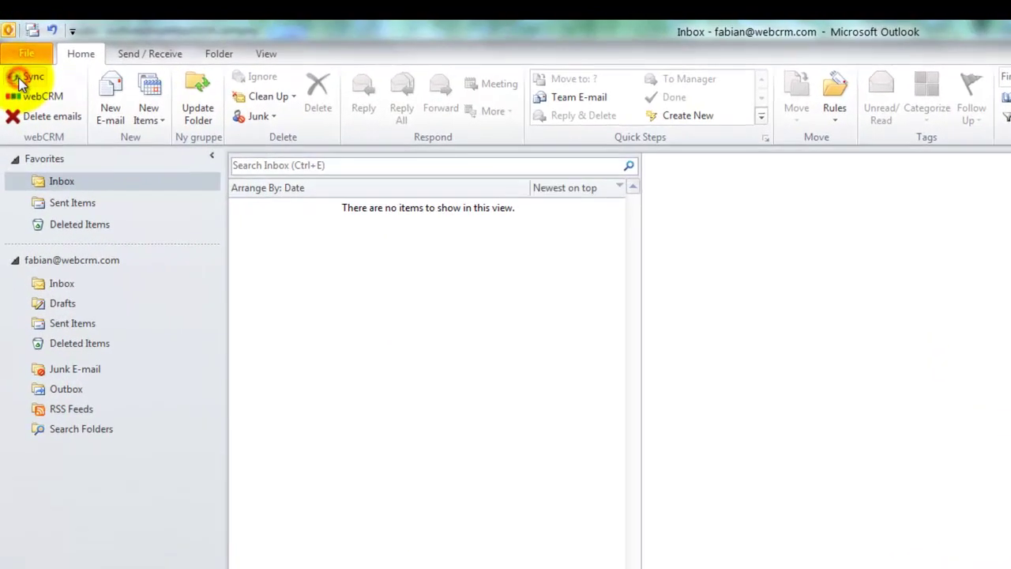
Sync, then date 'Meeting with webCRM' 22-11-2011, link it to The window innovation and synchronize it
click(20, 80)
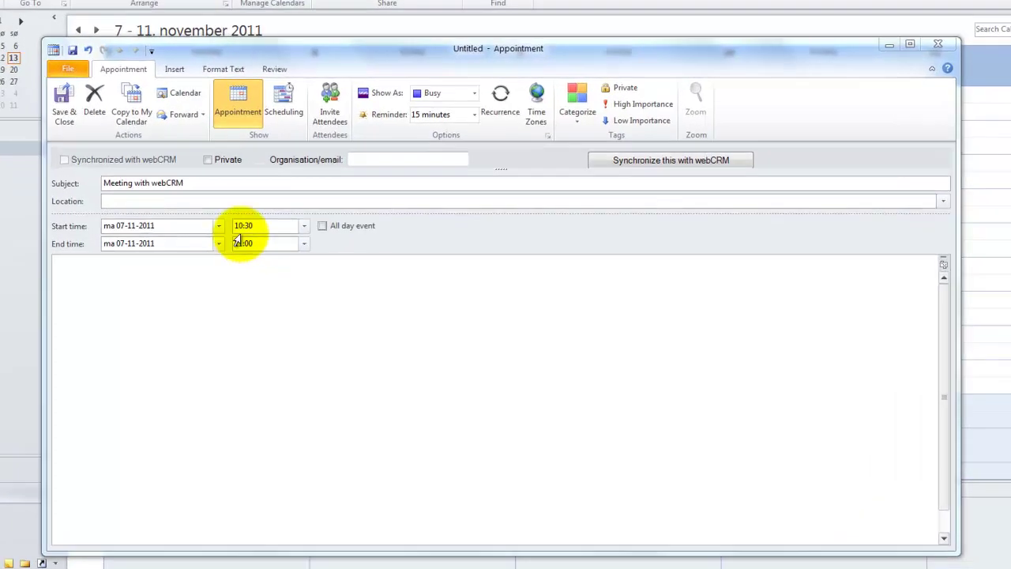
click(265, 265)
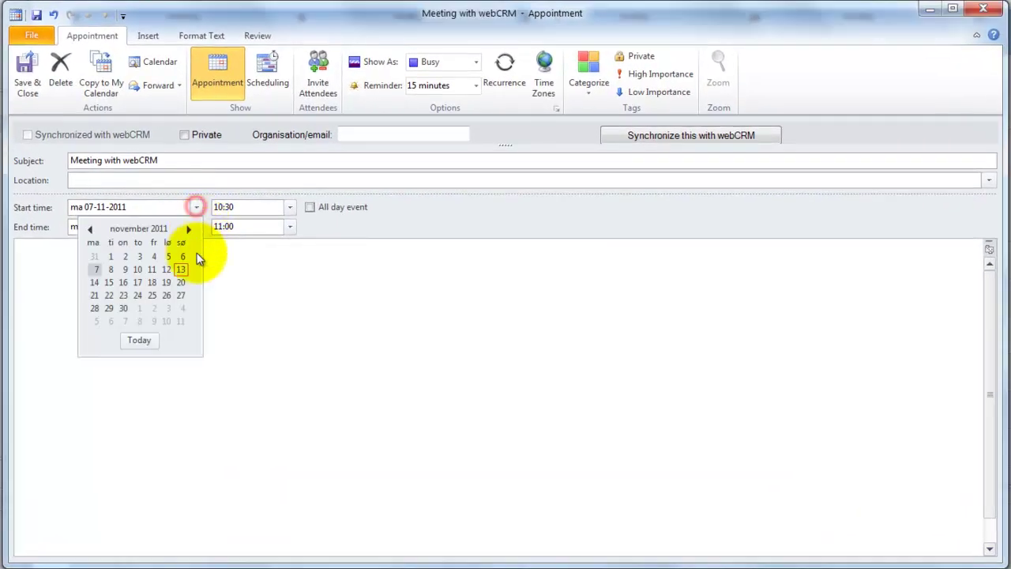
click(109, 296)
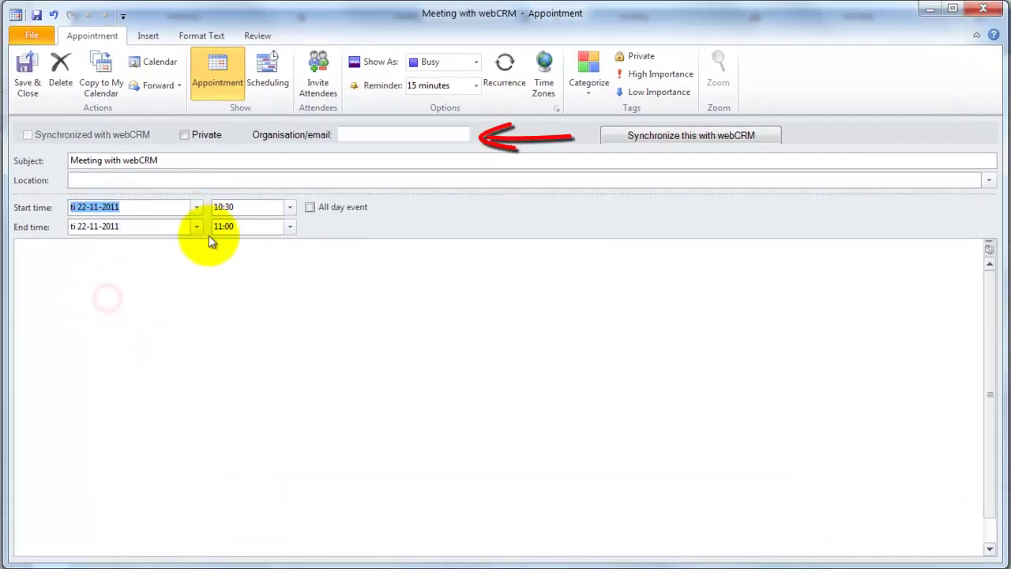
click(368, 133)
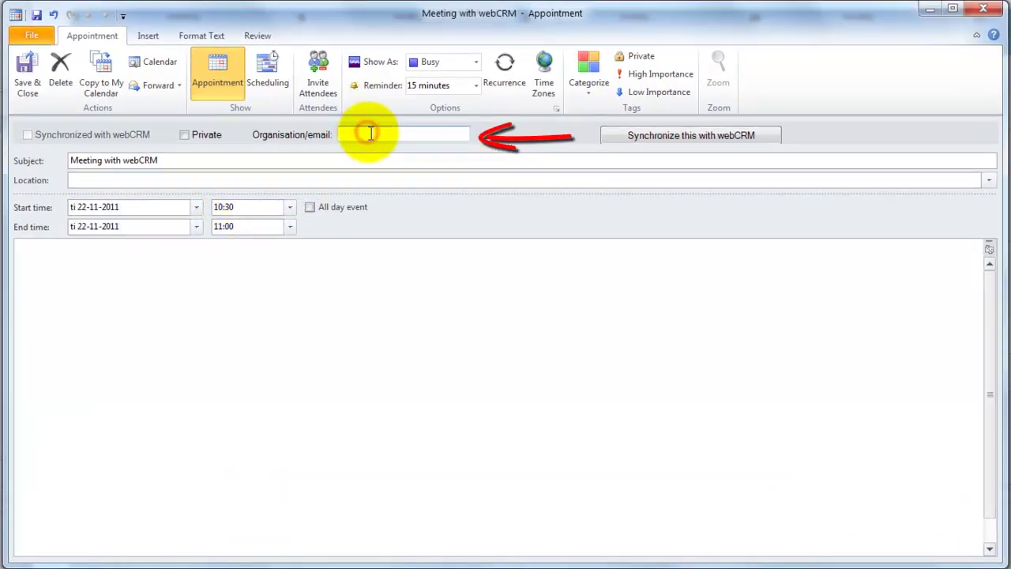
text(The window innovation)
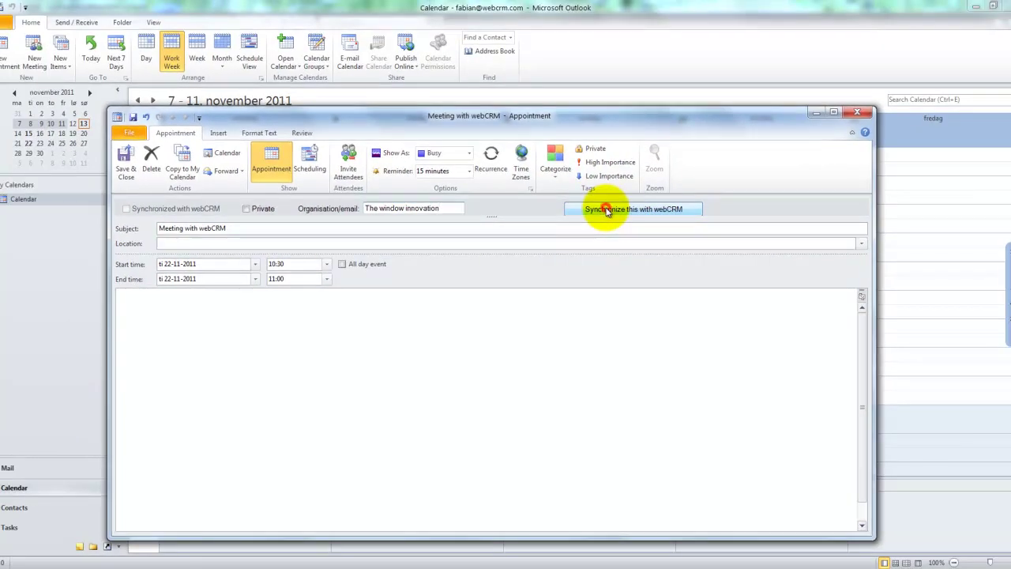
click(605, 210)
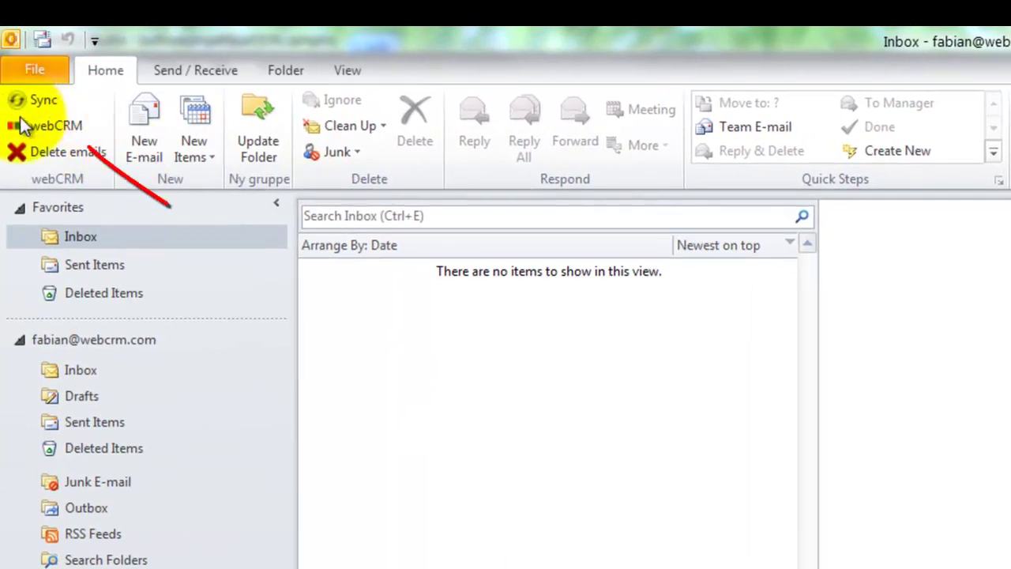
Synchronize the 14-11-2011 'Meeting appointment' invitation with webCRM
click(17, 127)
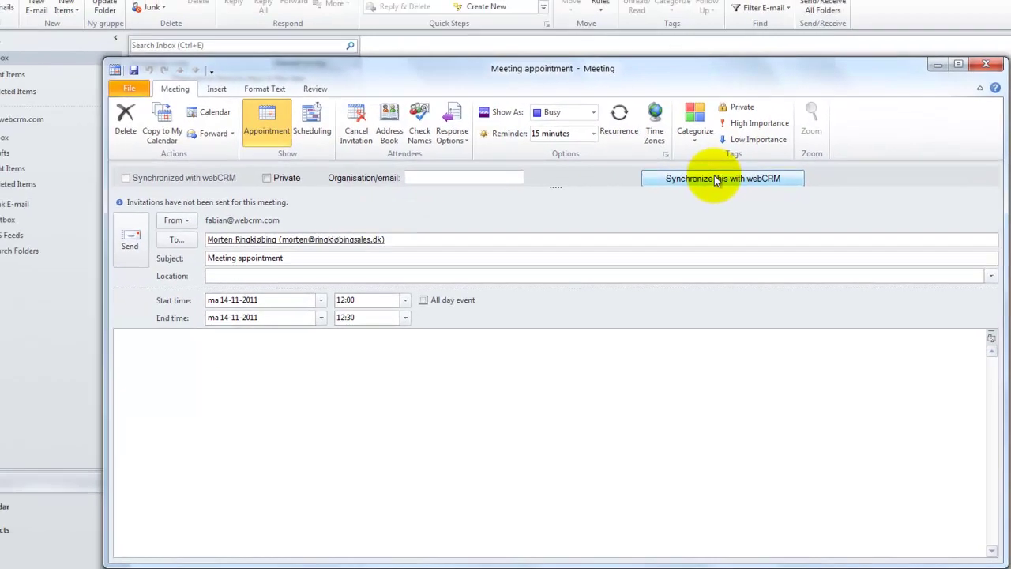
click(681, 136)
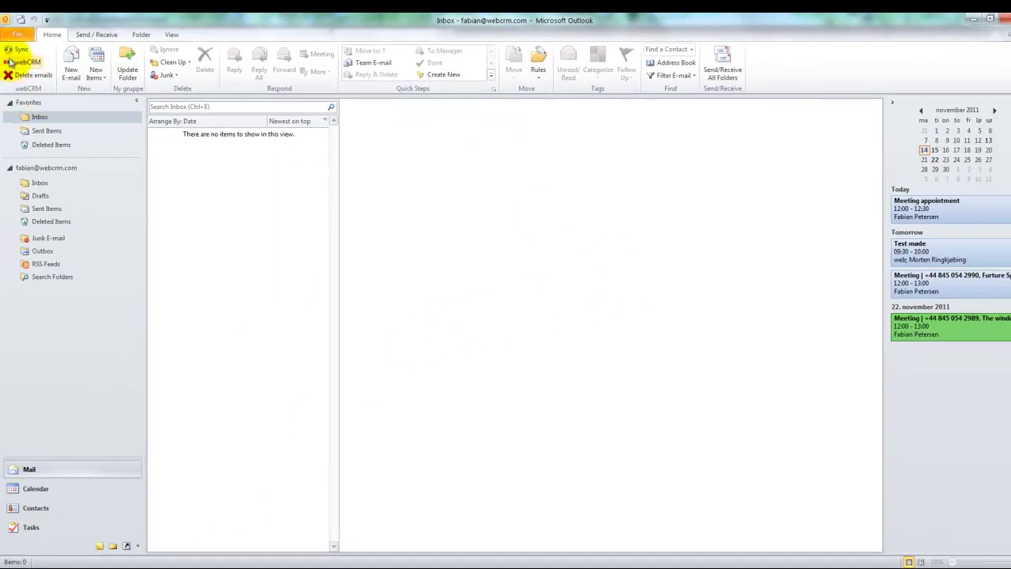
Run a full sync, then set Persons to ->, Activities and Meetings to <->, and both e-mail directions to <-
click(12, 49)
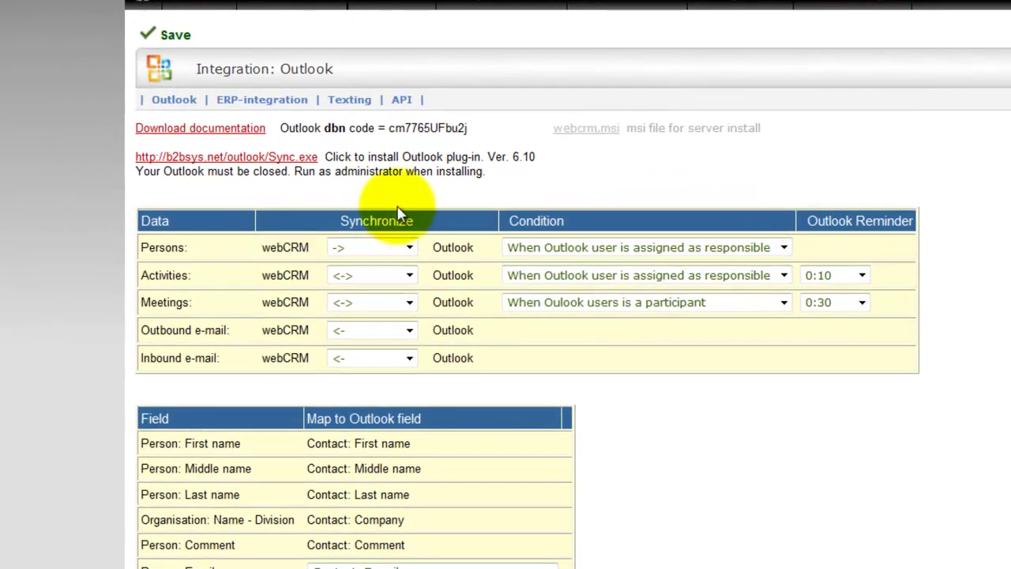
click(409, 247)
click(419, 273)
click(408, 276)
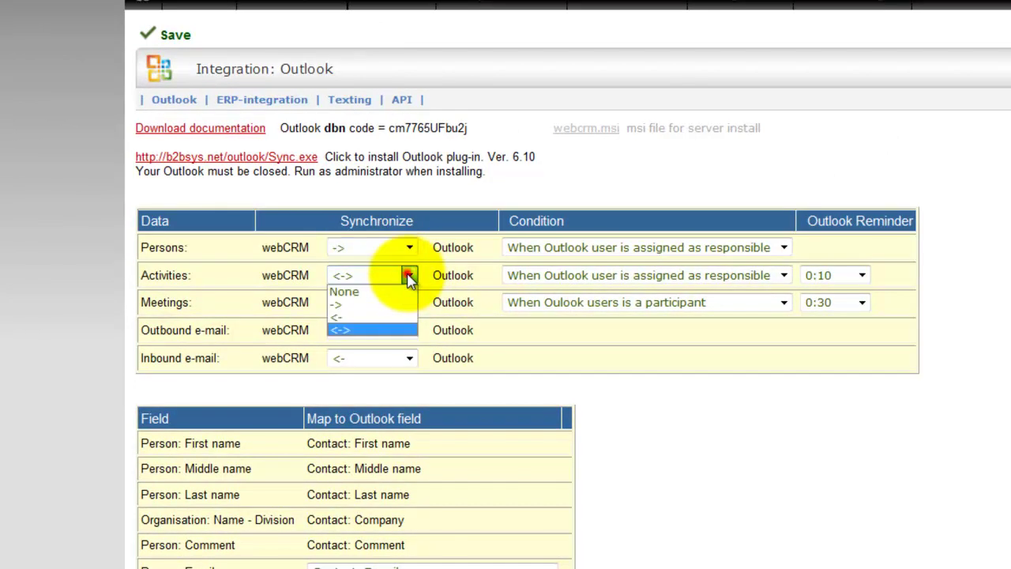
click(410, 278)
click(409, 302)
click(411, 330)
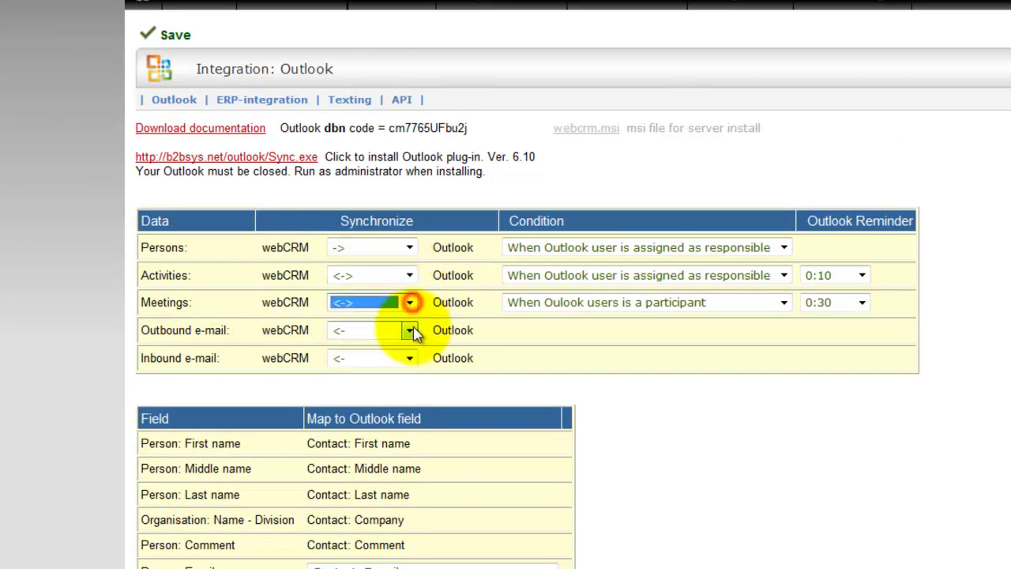
click(412, 330)
click(408, 359)
click(410, 357)
click(411, 357)
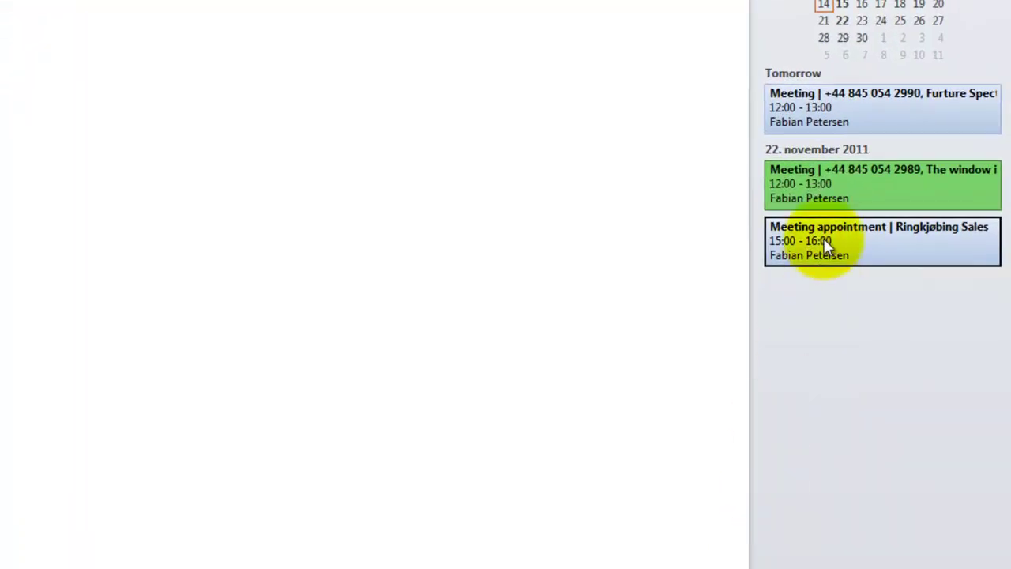
Delete the Ringkjøbing Sales meeting appointment from Outlook's To-Do bar and view the company in webCRM
key(Delete)
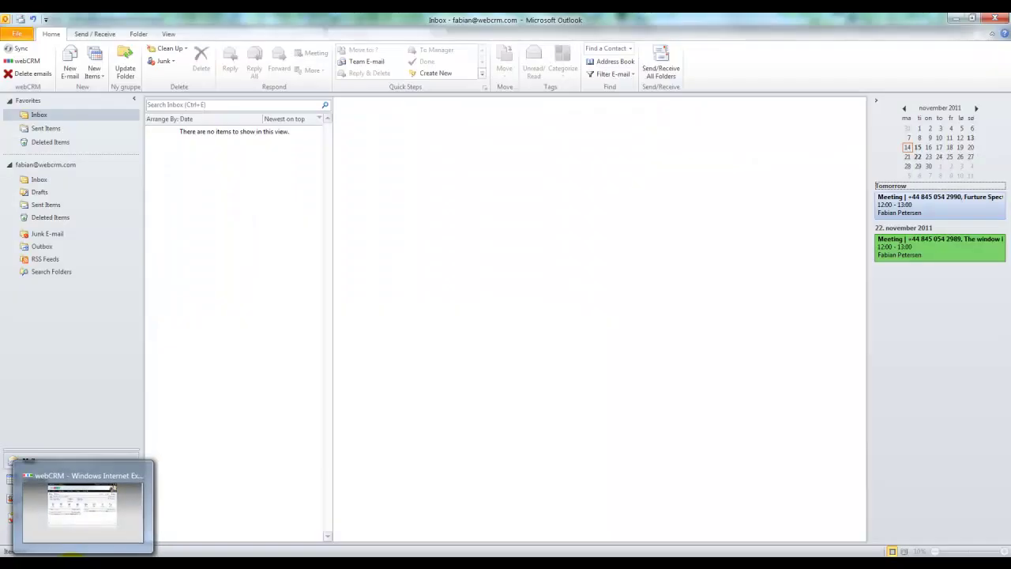
click(22, 548)
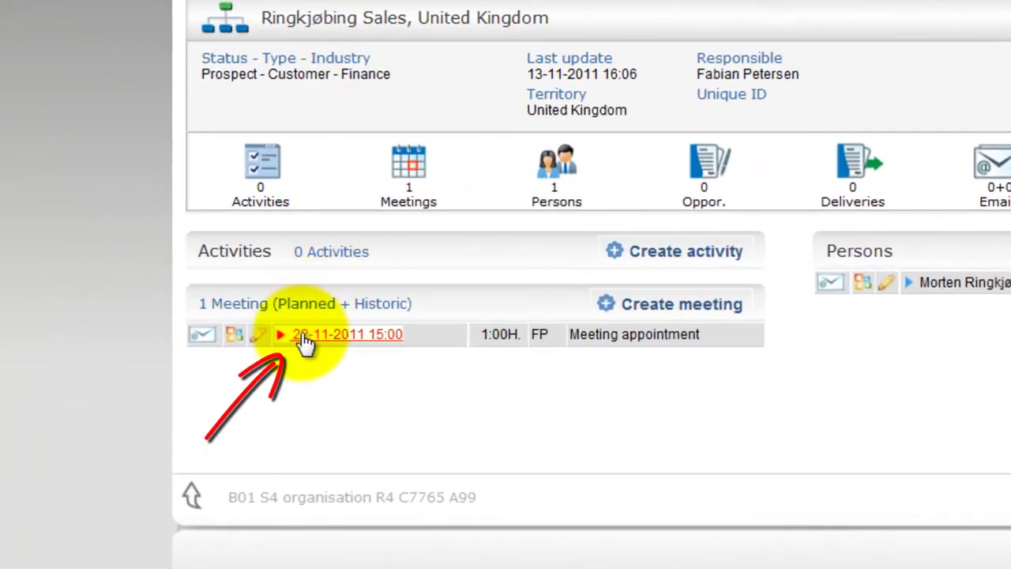
click(304, 335)
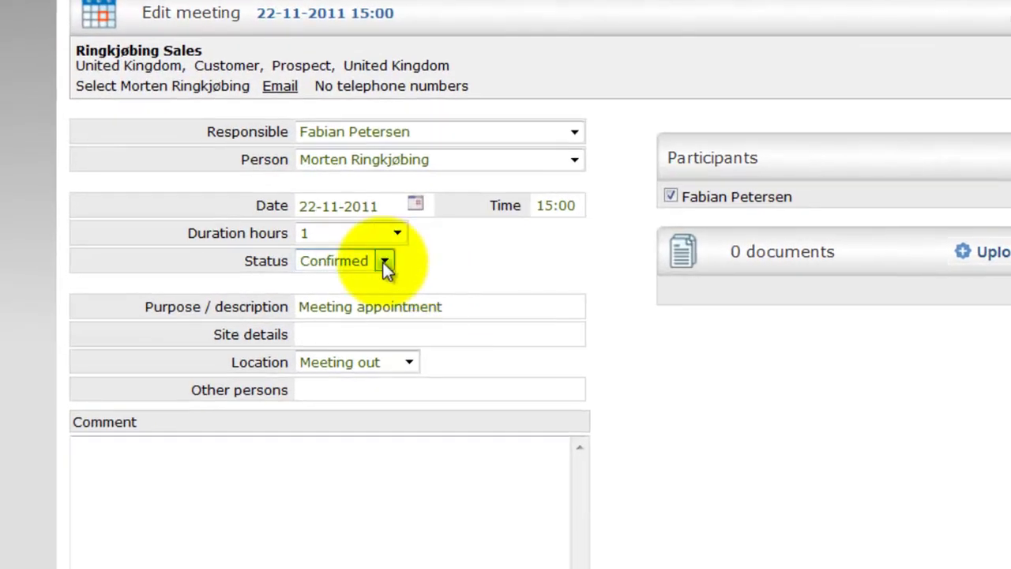
click(357, 262)
click(361, 309)
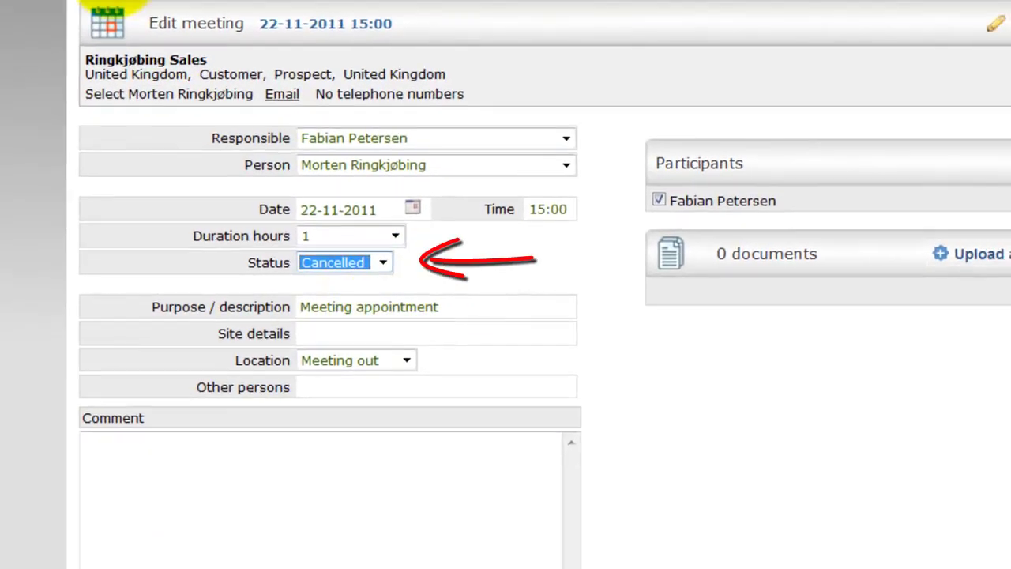
click(133, 17)
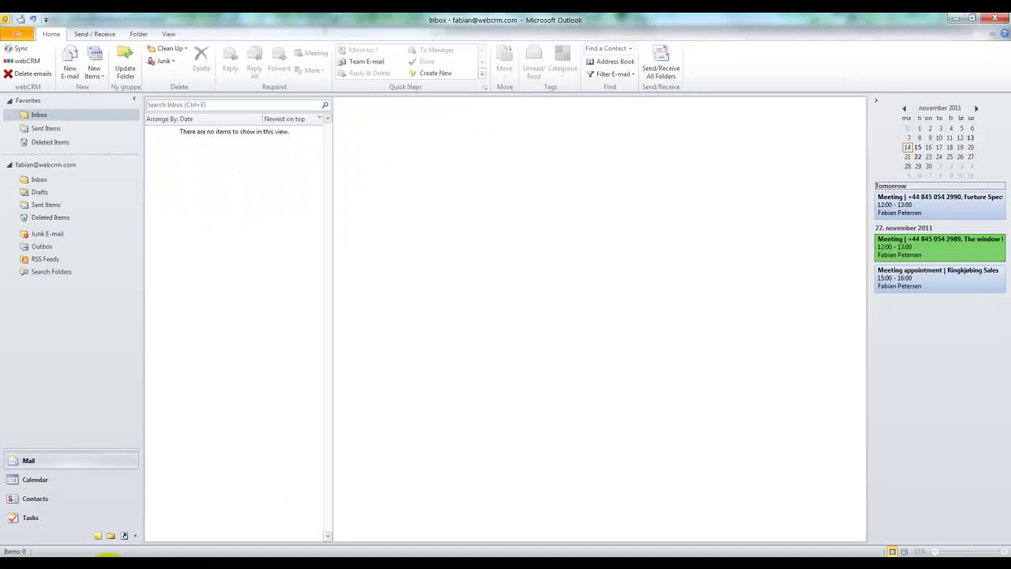
Sync, push the 'hello' e-mail to webCRM, and send 'Sending an e-mail' with webCRM sync ticked
click(16, 48)
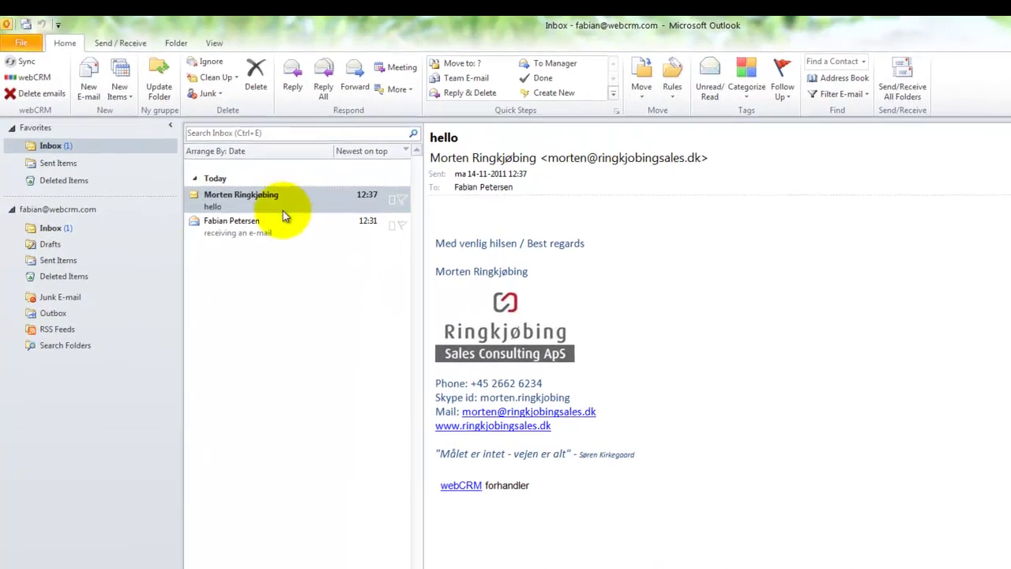
double_click(283, 202)
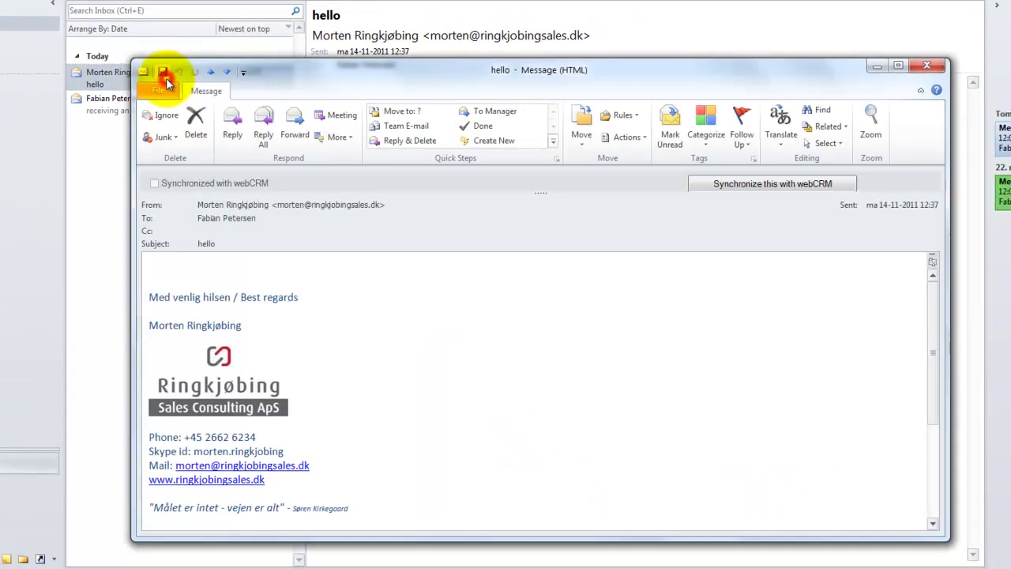
click(716, 184)
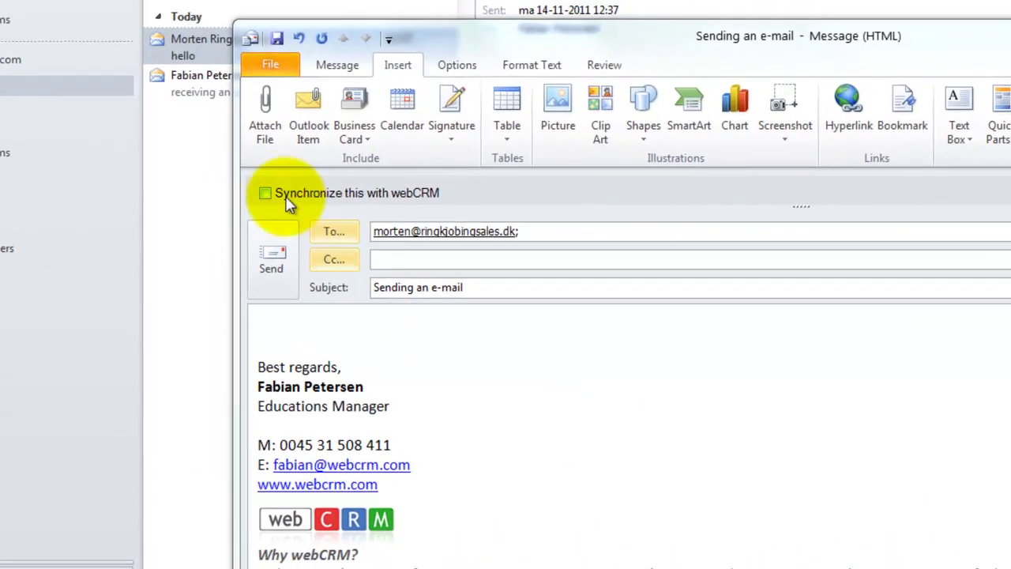
click(223, 231)
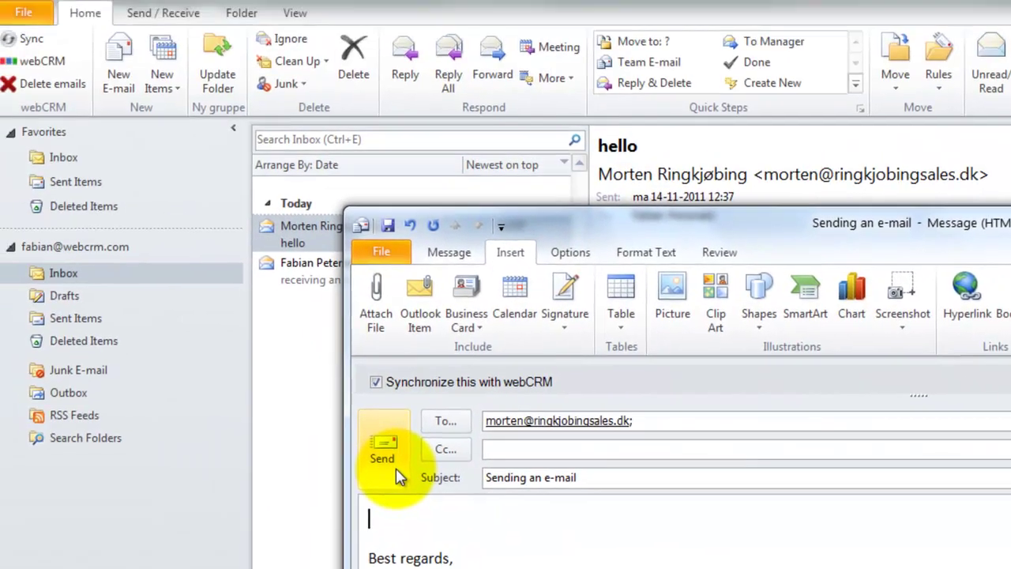
click(287, 283)
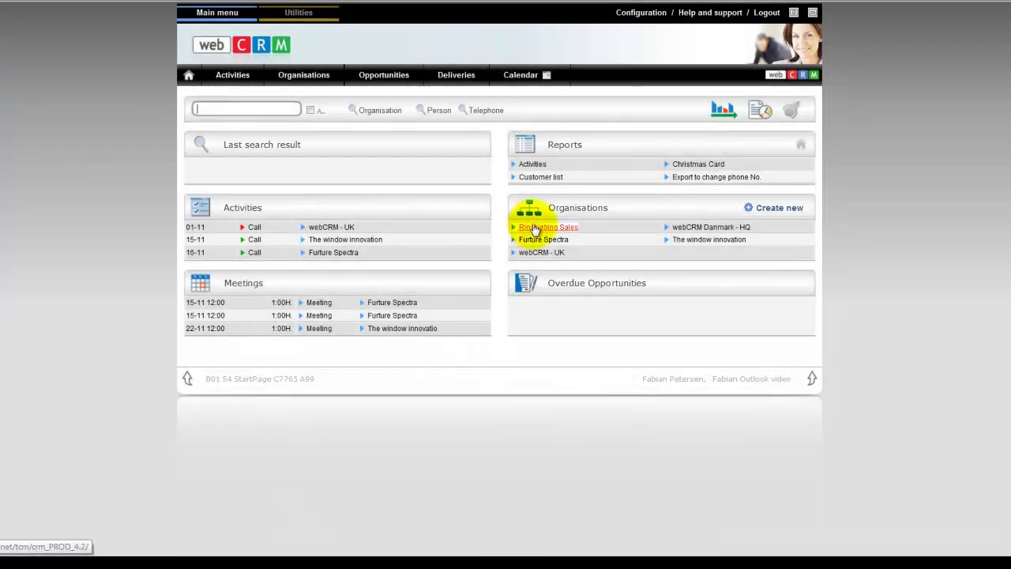
Open Ringkjøbing Sales' e-mails and view the Inbound list, then the Outbound list
click(535, 227)
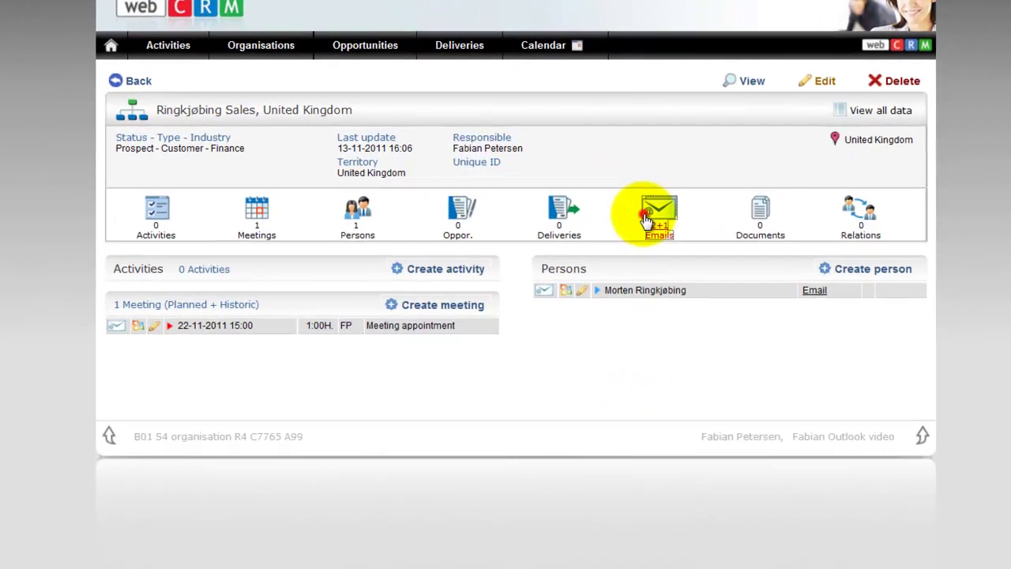
click(608, 204)
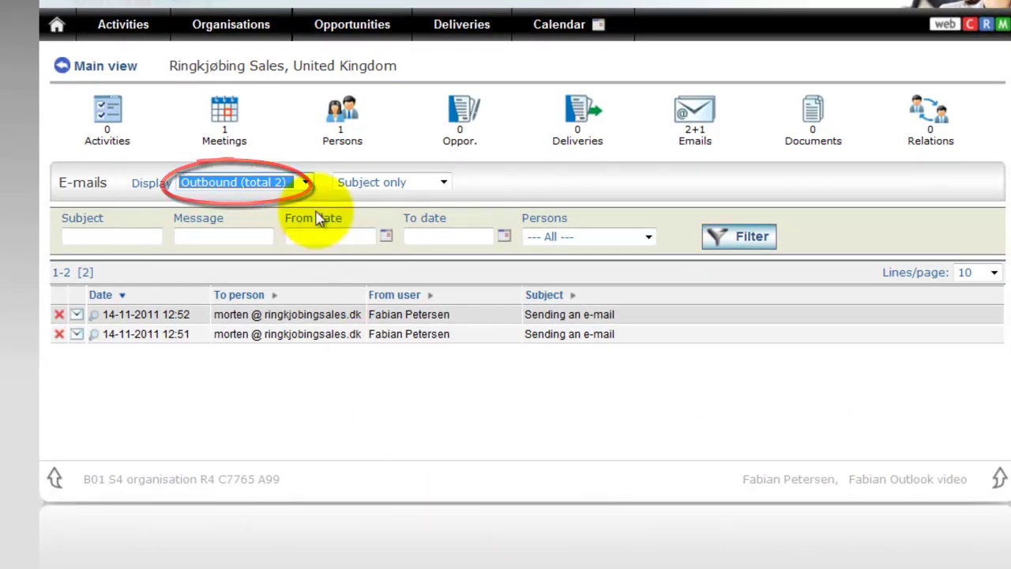
click(305, 182)
click(286, 212)
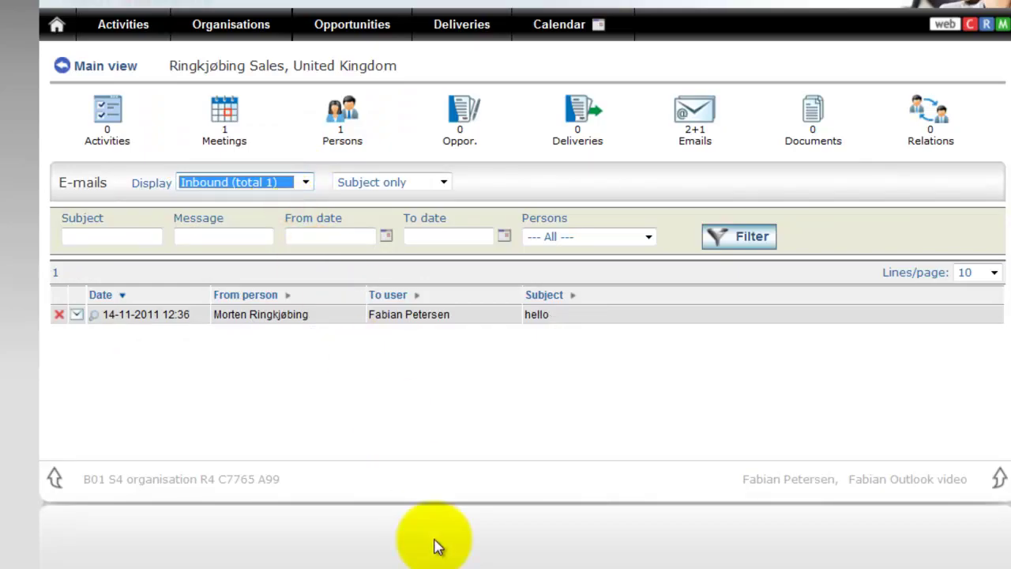
click(306, 182)
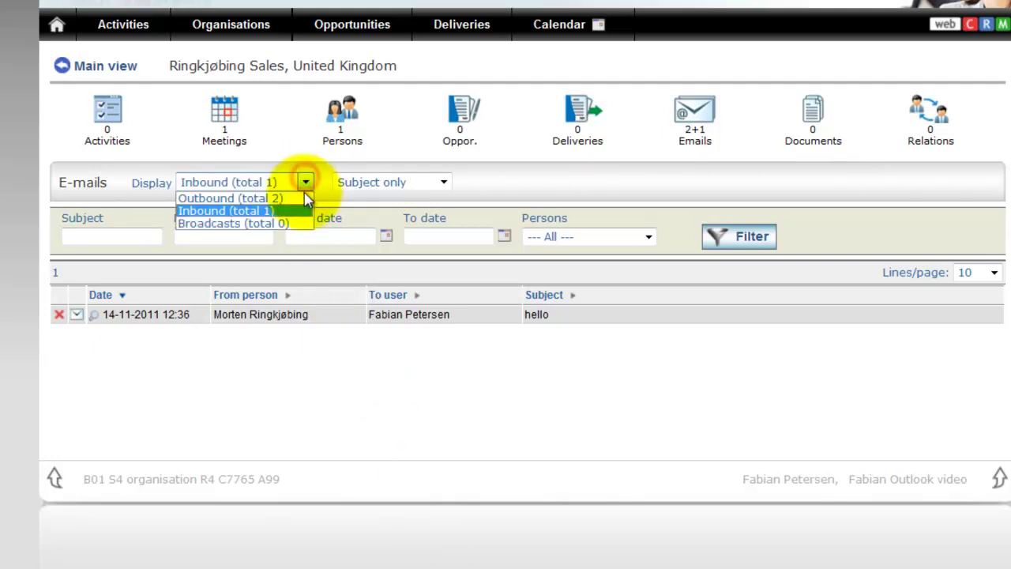
click(304, 198)
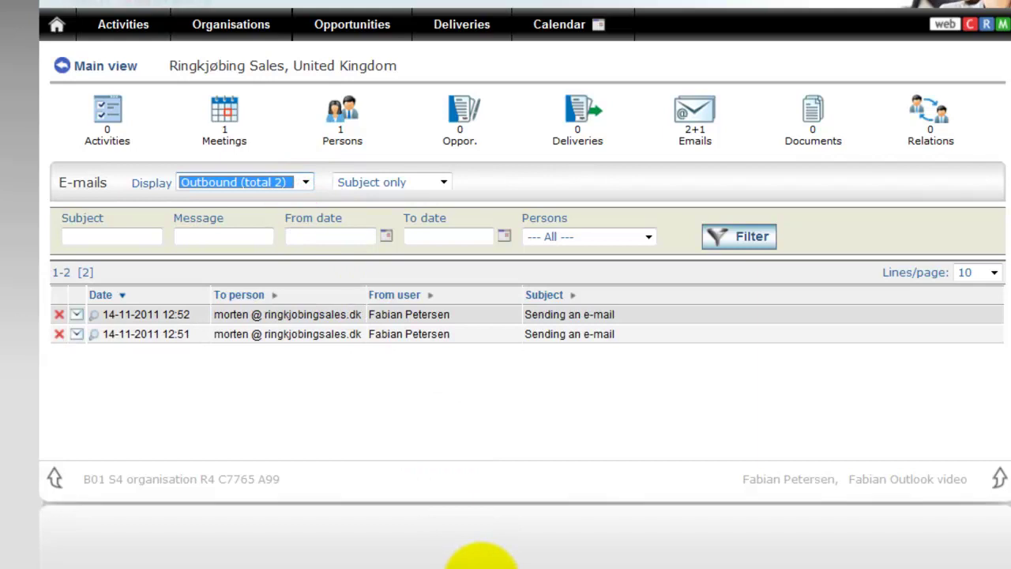
Enter 'Ordre' in the Subject filter box and select the typed text
click(135, 237)
text(Ordre)
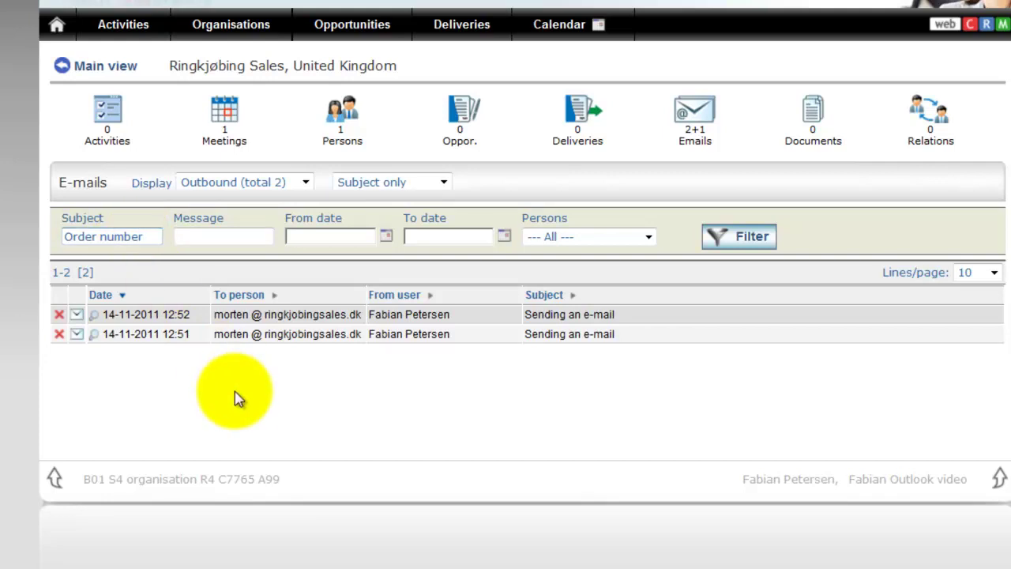
drag(140, 236, 66, 241)
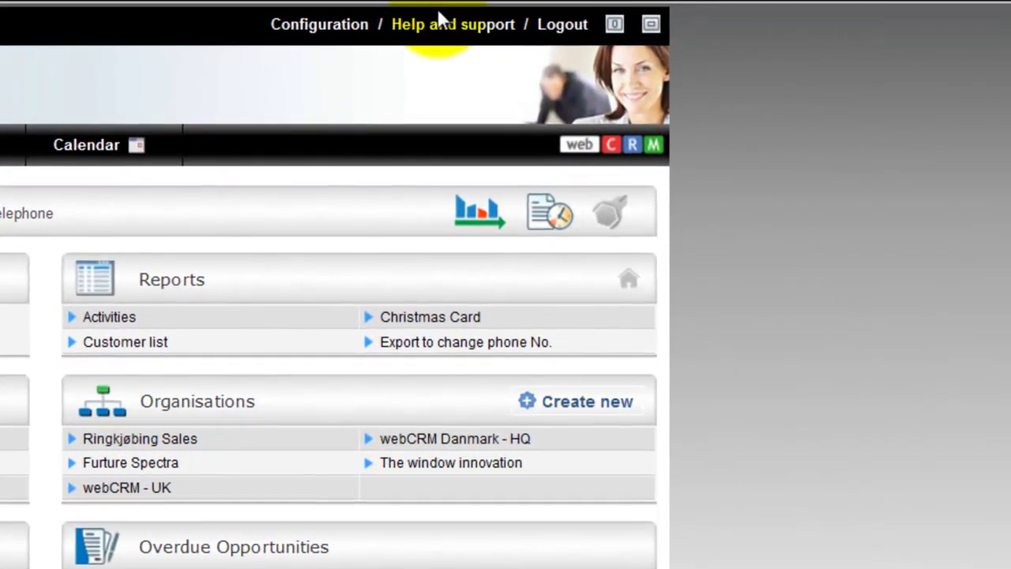
Go via Help and support to User settings, which hold the Outlook plugin download section
click(462, 23)
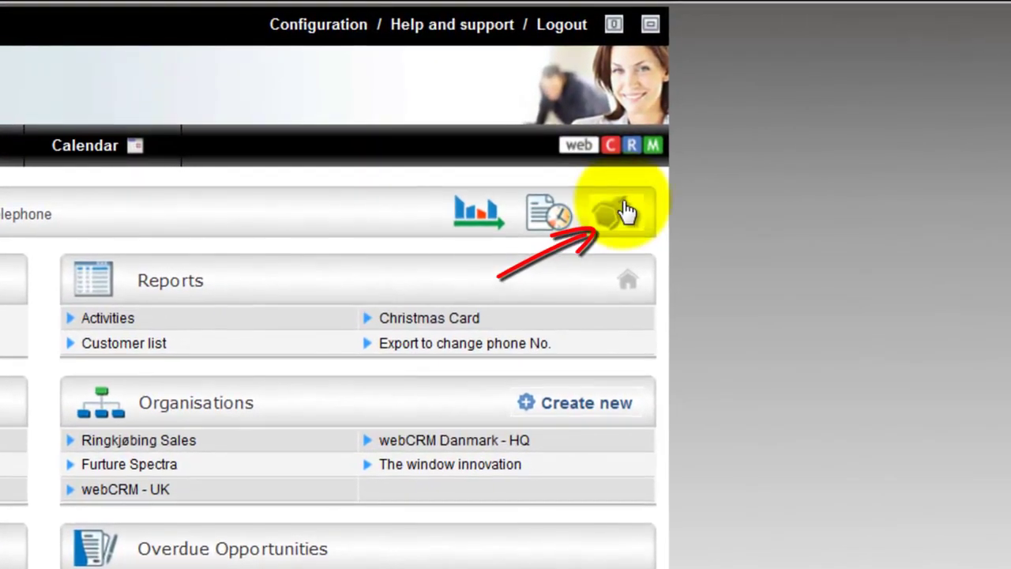
click(620, 211)
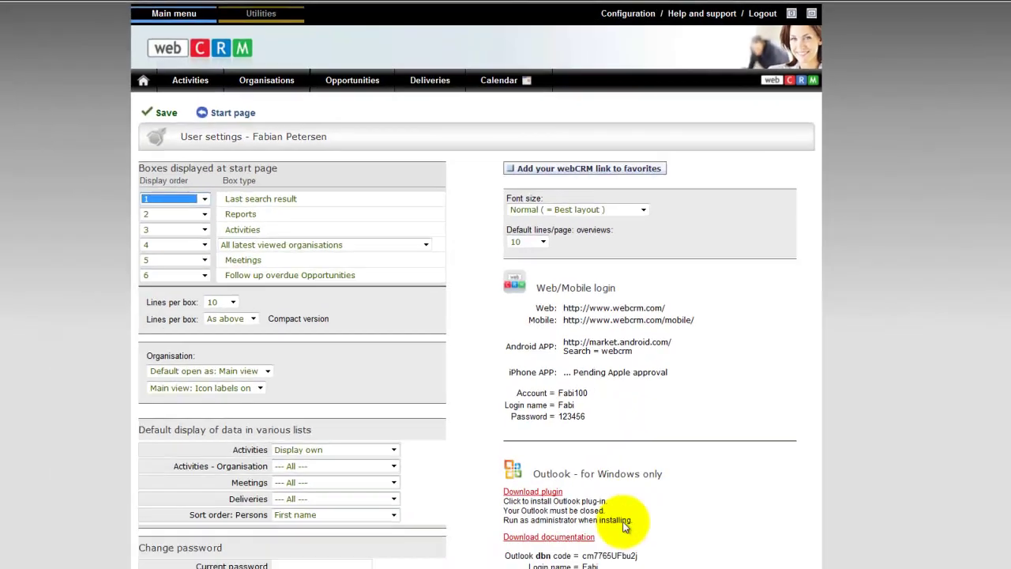